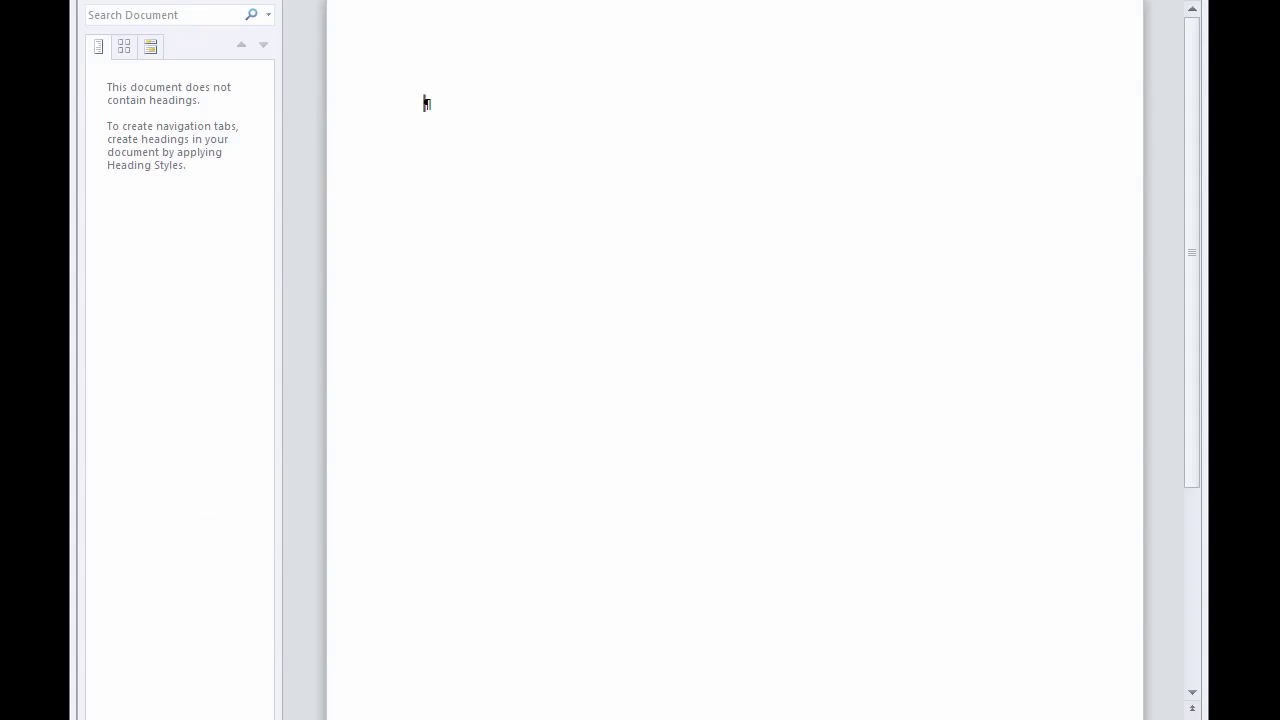
Step: Drag the blank Document1 window by its title bar so it sits fully on screen
drag(614, 6, 592, 32)
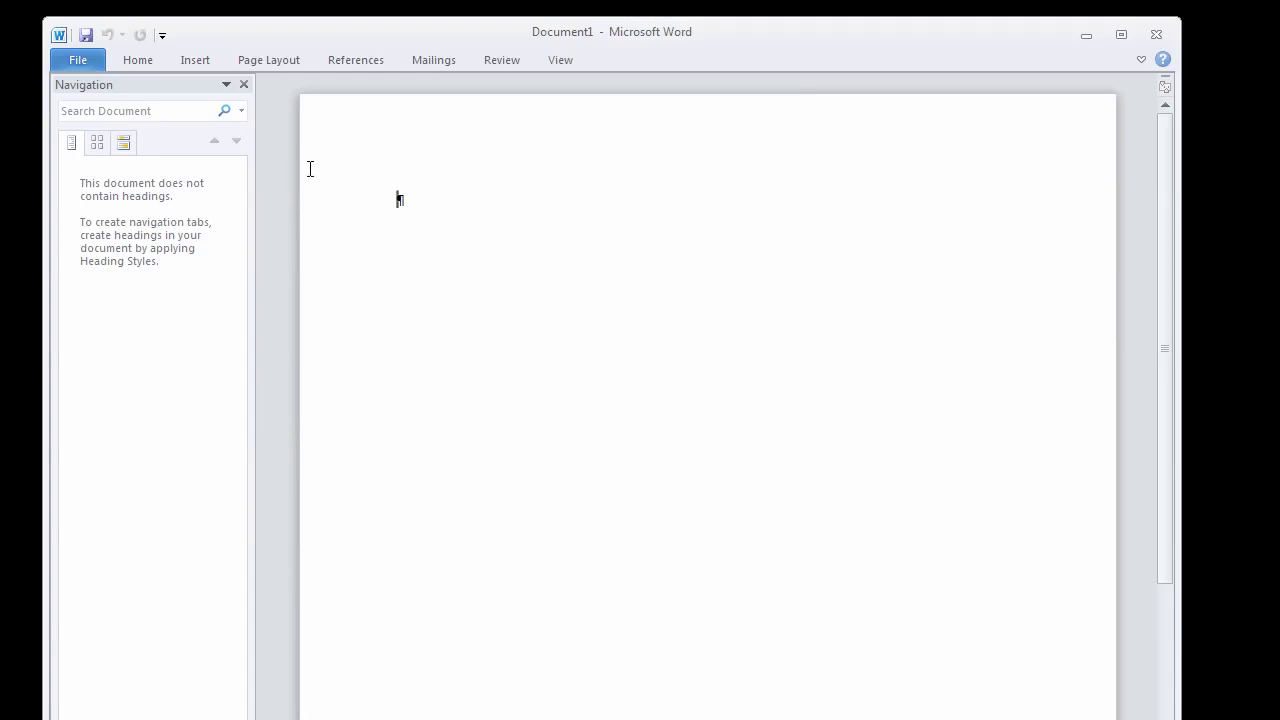
Step: In Word Options > Proofing, confirm 'Show readability statistics' is checked and close the dialog
click(80, 60)
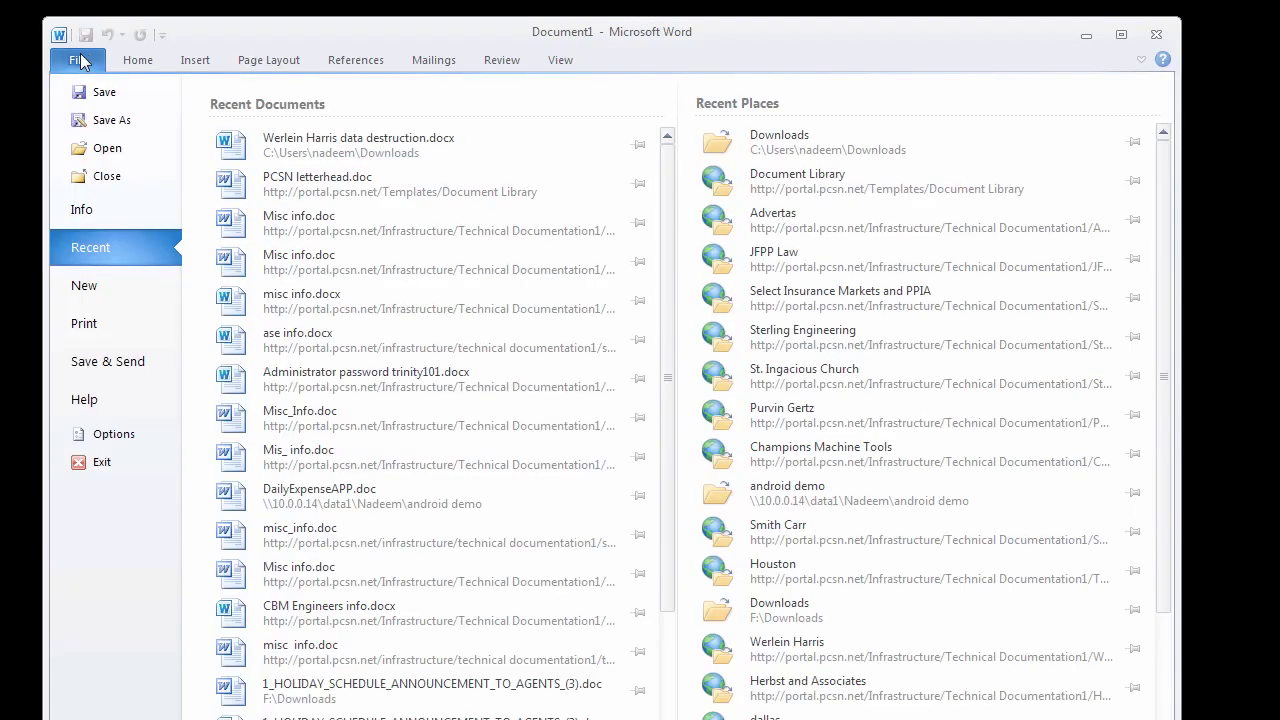
click(112, 433)
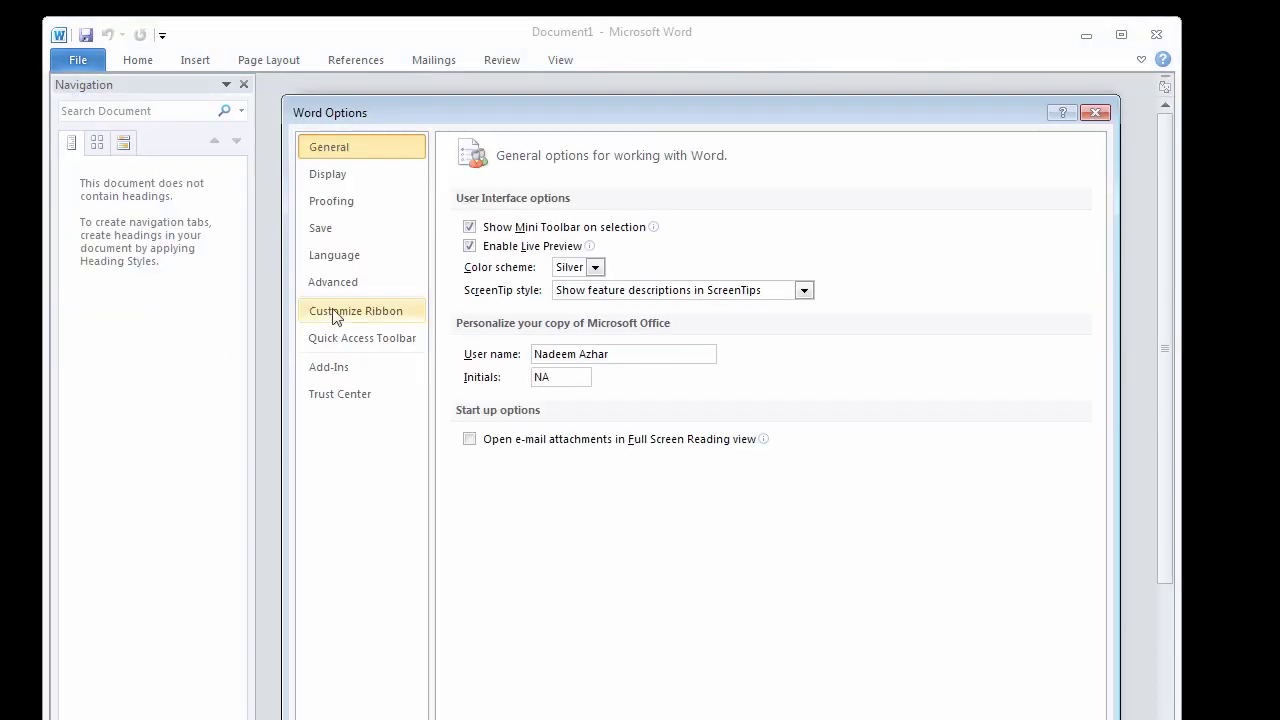
click(333, 203)
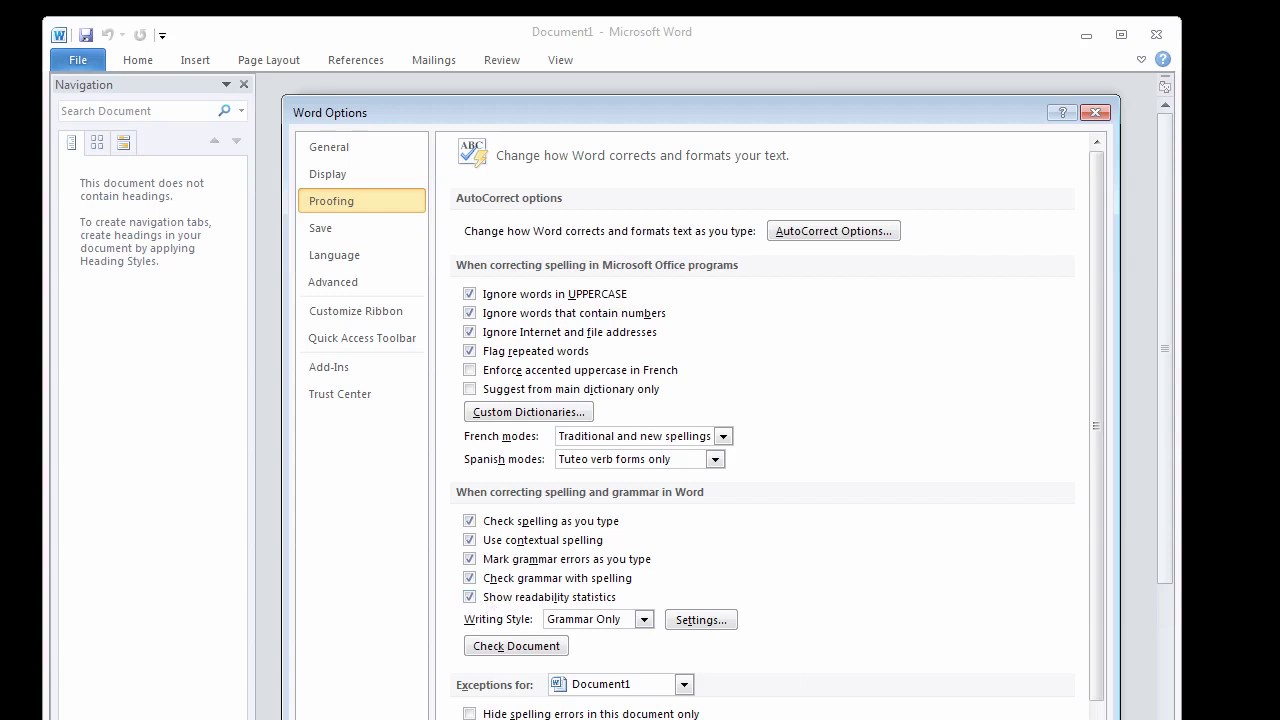
key(Return)
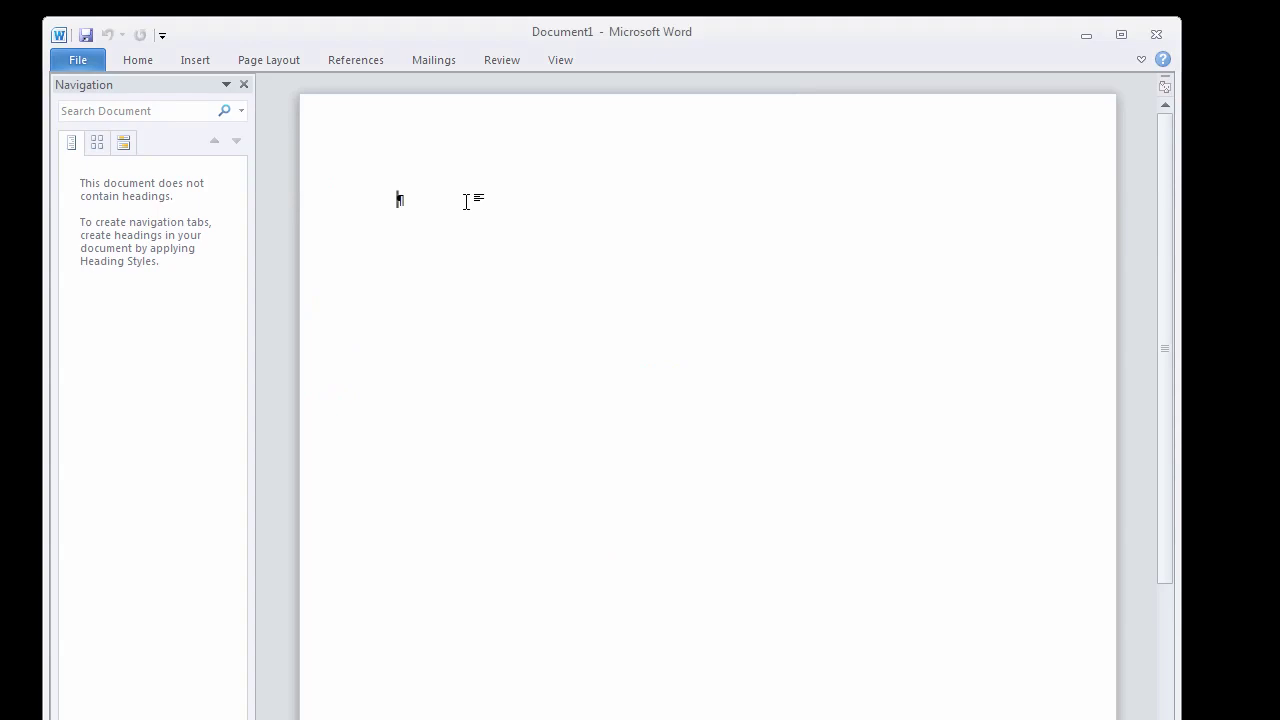
Step: Type 'Testing' and run Spelling & Grammar to show its readability statistics
text(Testing)
click(506, 58)
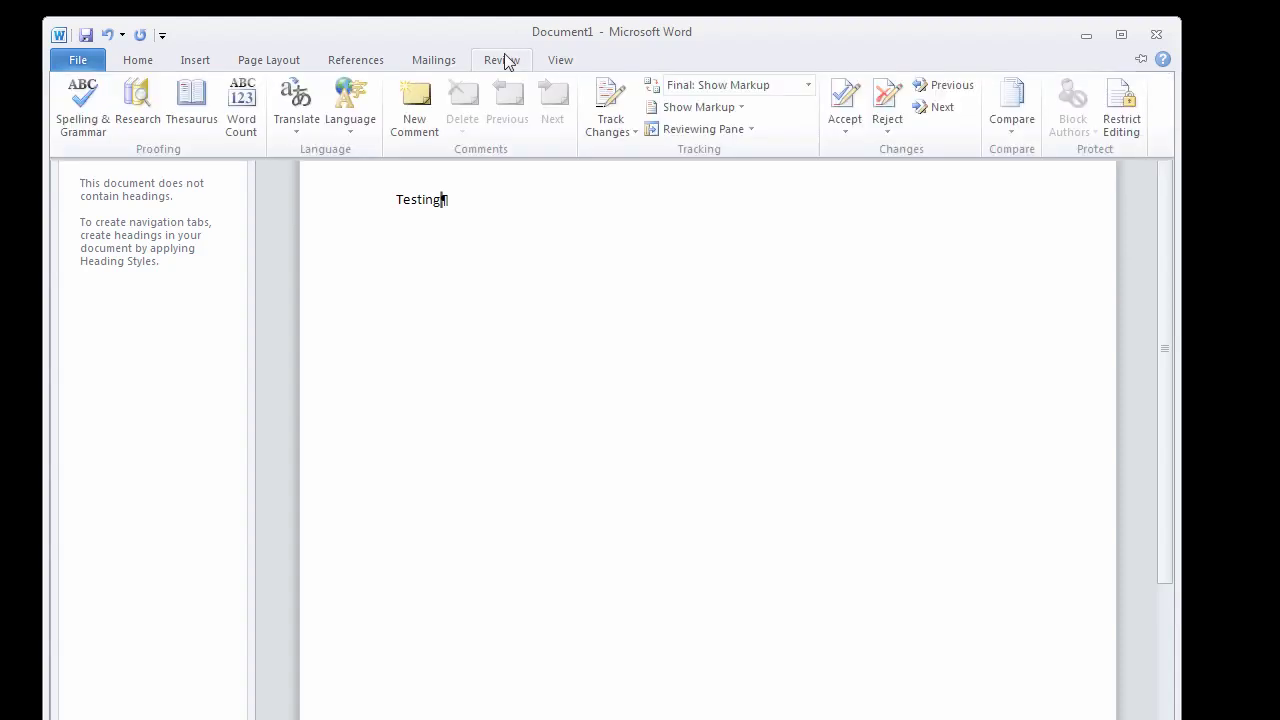
click(82, 112)
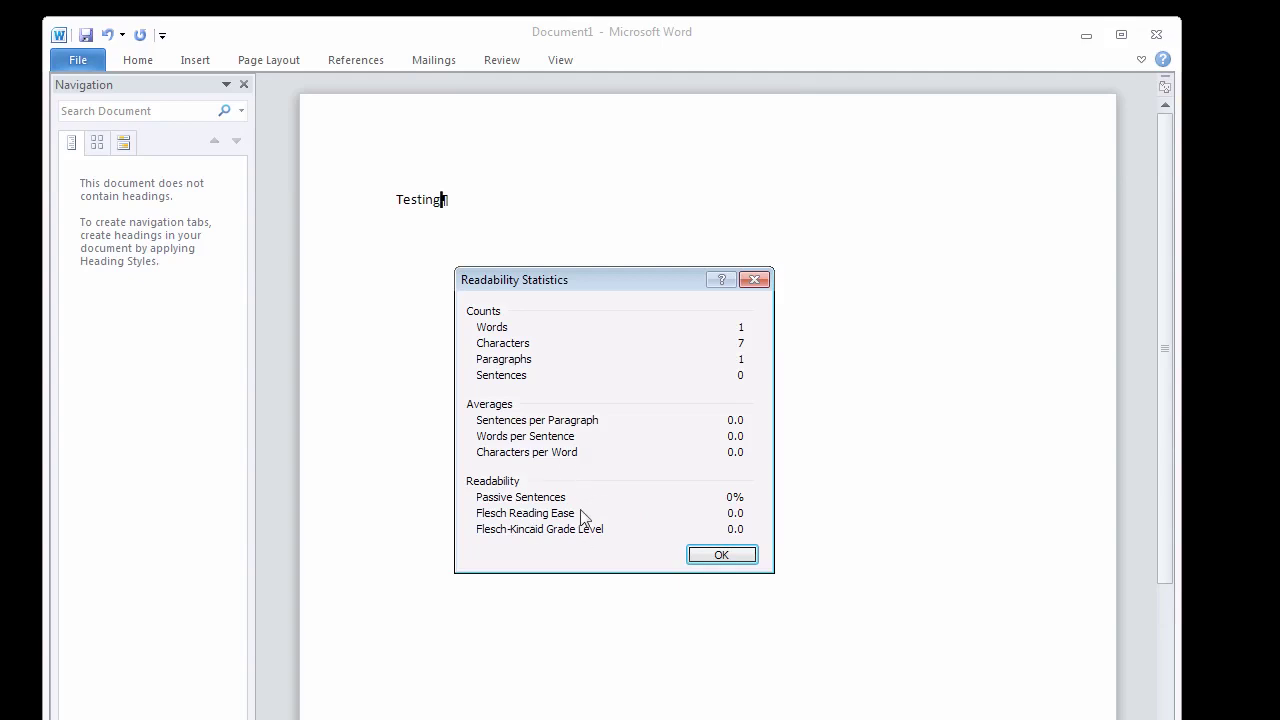
Step: Close the readability statistics and briefly peek at the collapsed Home ribbon
click(725, 557)
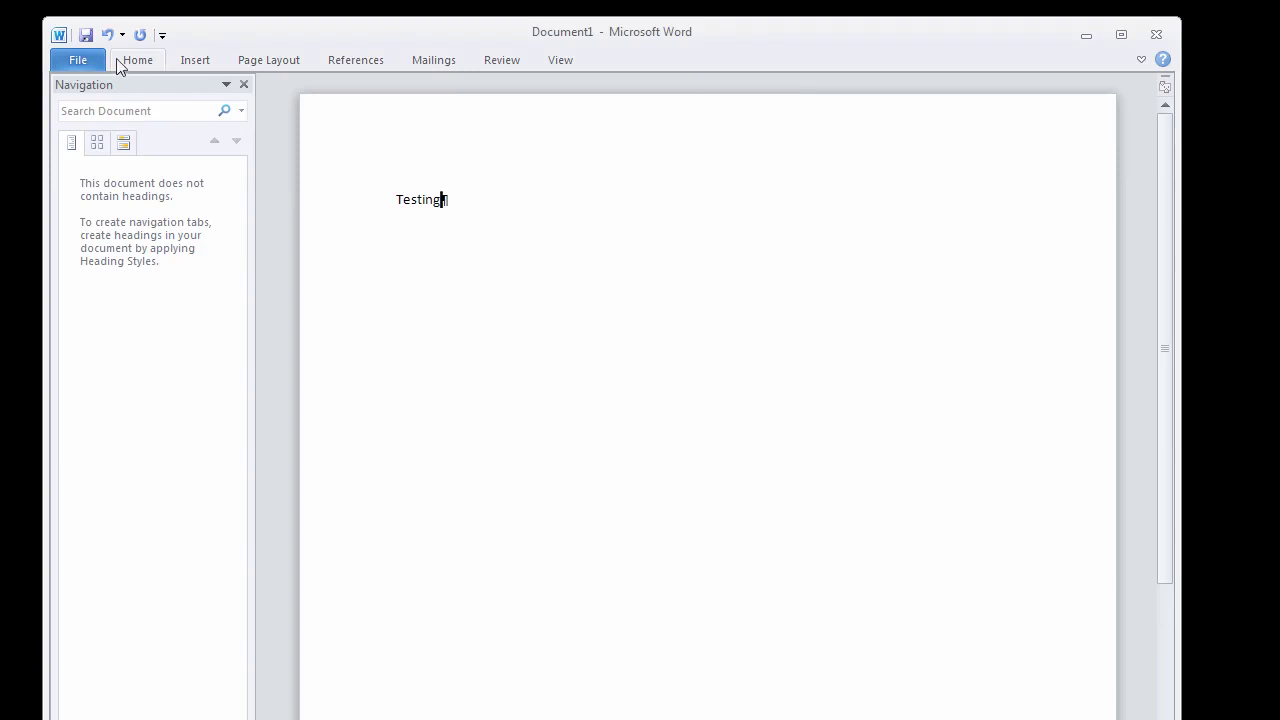
click(142, 60)
click(430, 265)
click(142, 62)
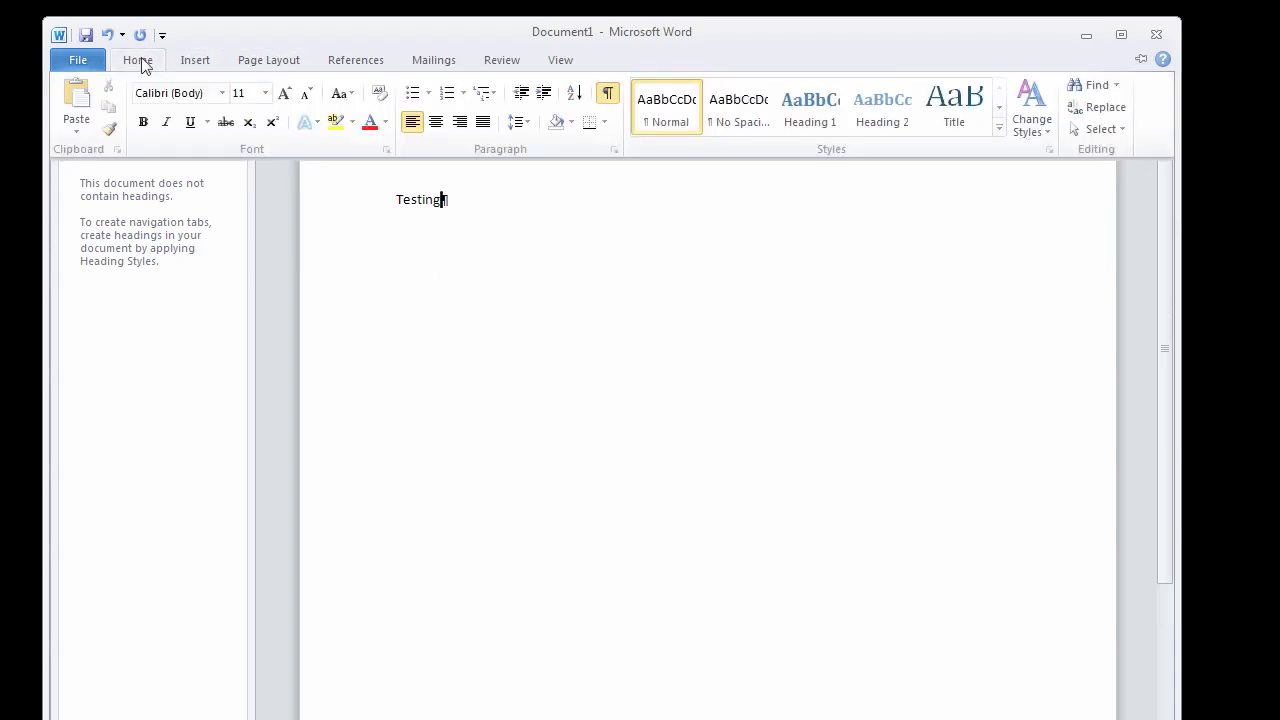
click(368, 278)
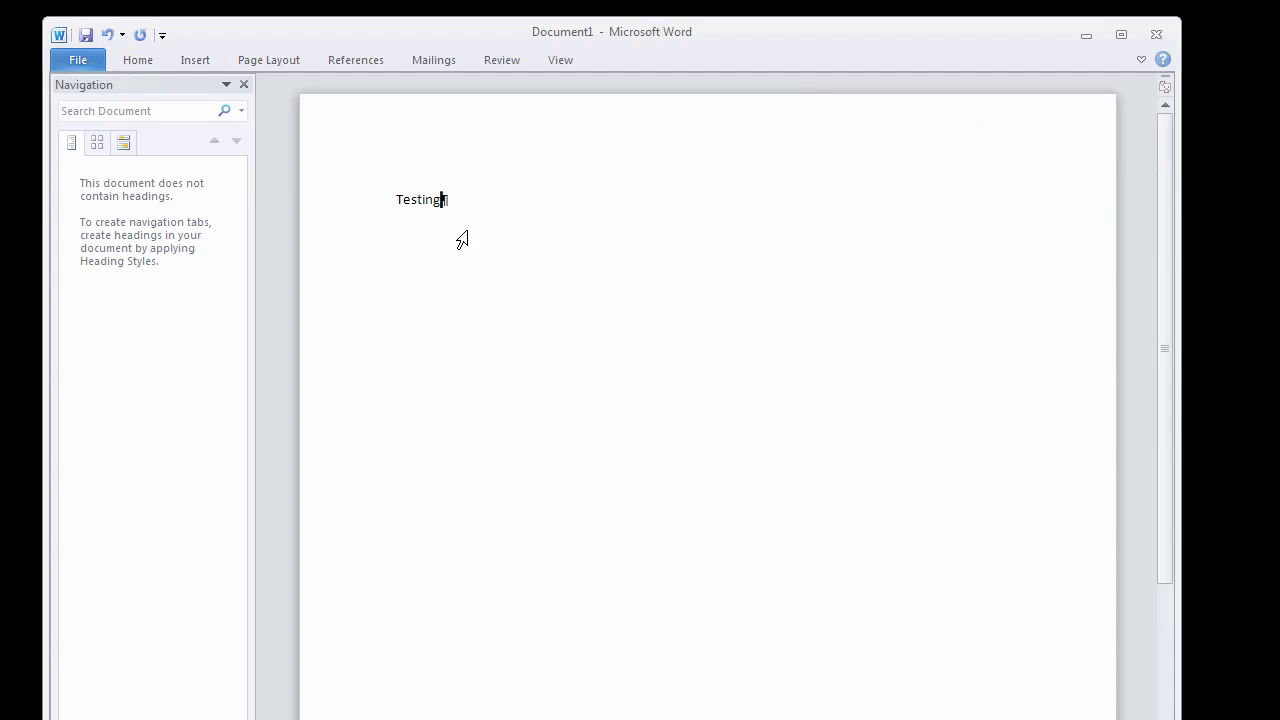
Step: Extend the line with 'sdlkfjslkdf', 'dfsvds sdf' and 'sd fsdfsdfds', toggling the ribbon between expanded and collapsed
text(sdlkfjslkdf)
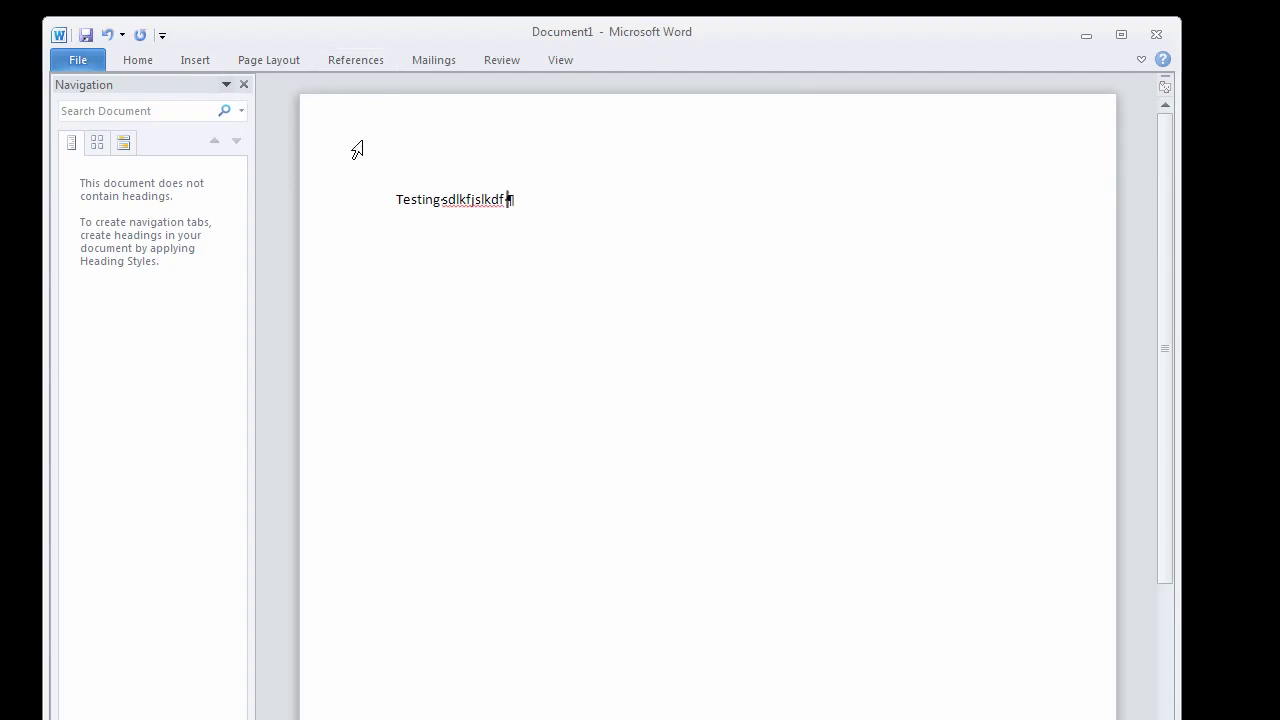
double_click(141, 60)
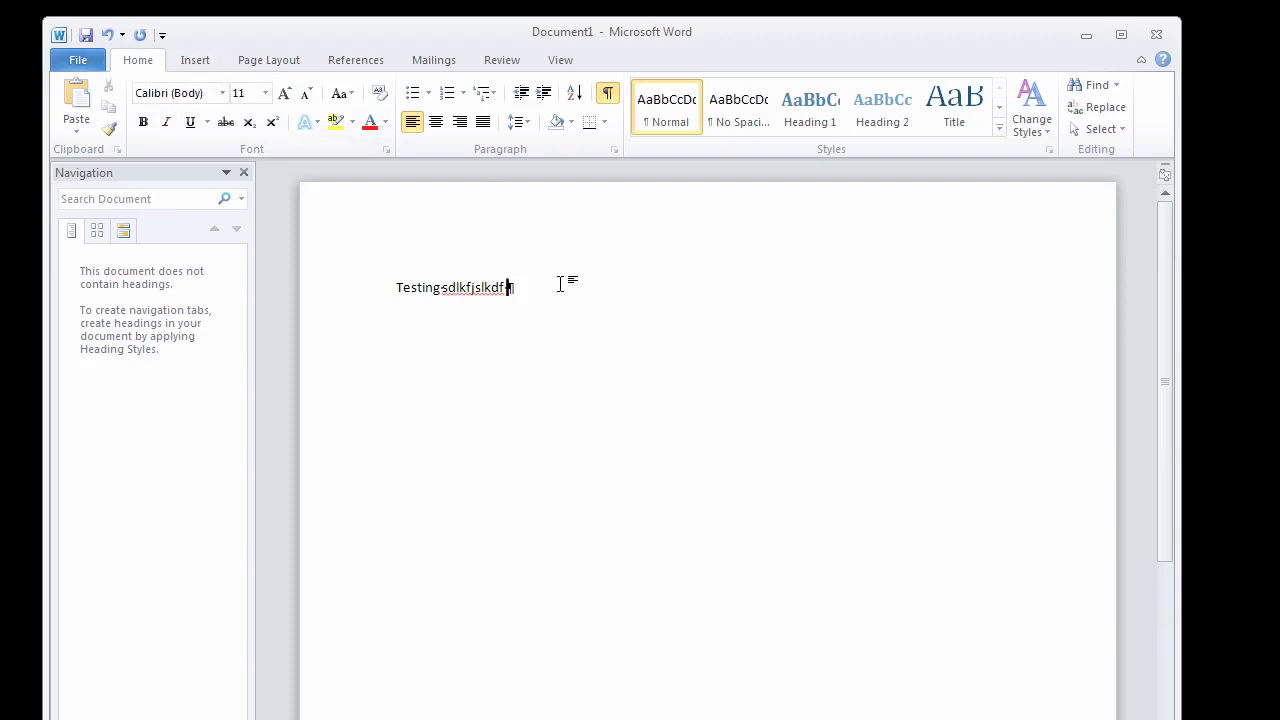
text(dfsvds sdf)
double_click(132, 61)
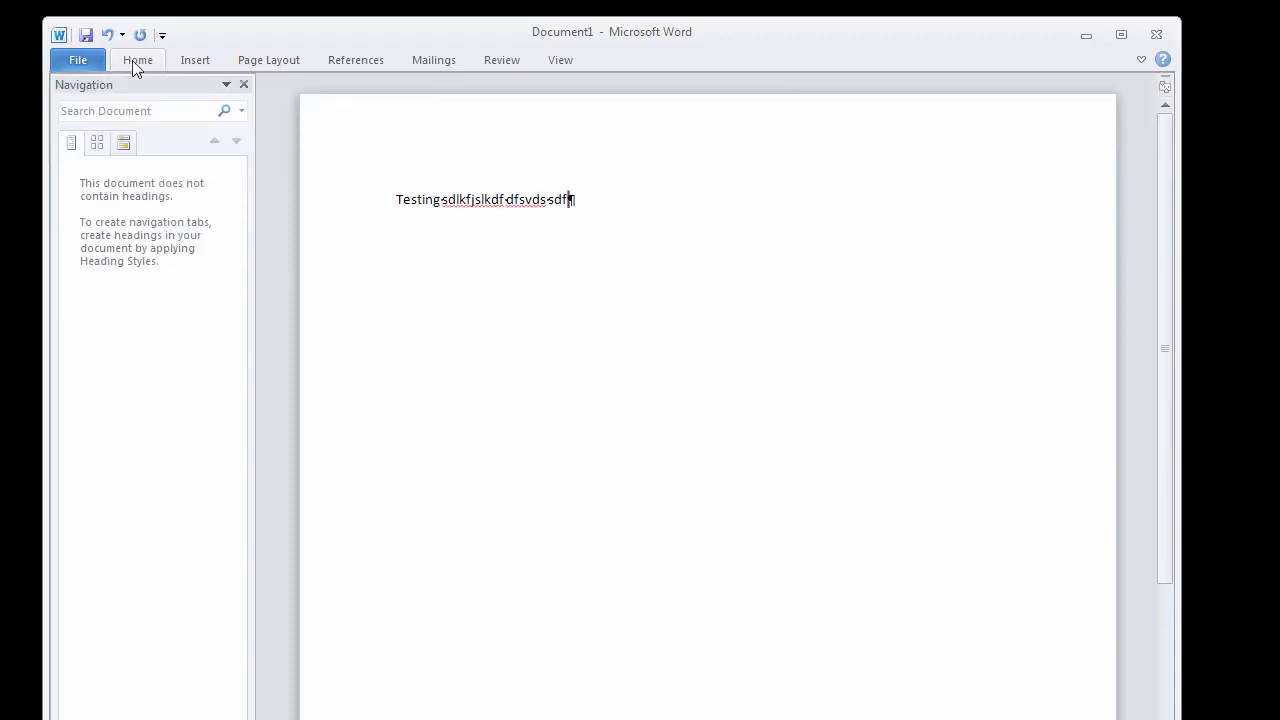
text(sd fsdfsdfds)
Step: Centre the line of text and pin the ribbon permanently expanded
click(135, 59)
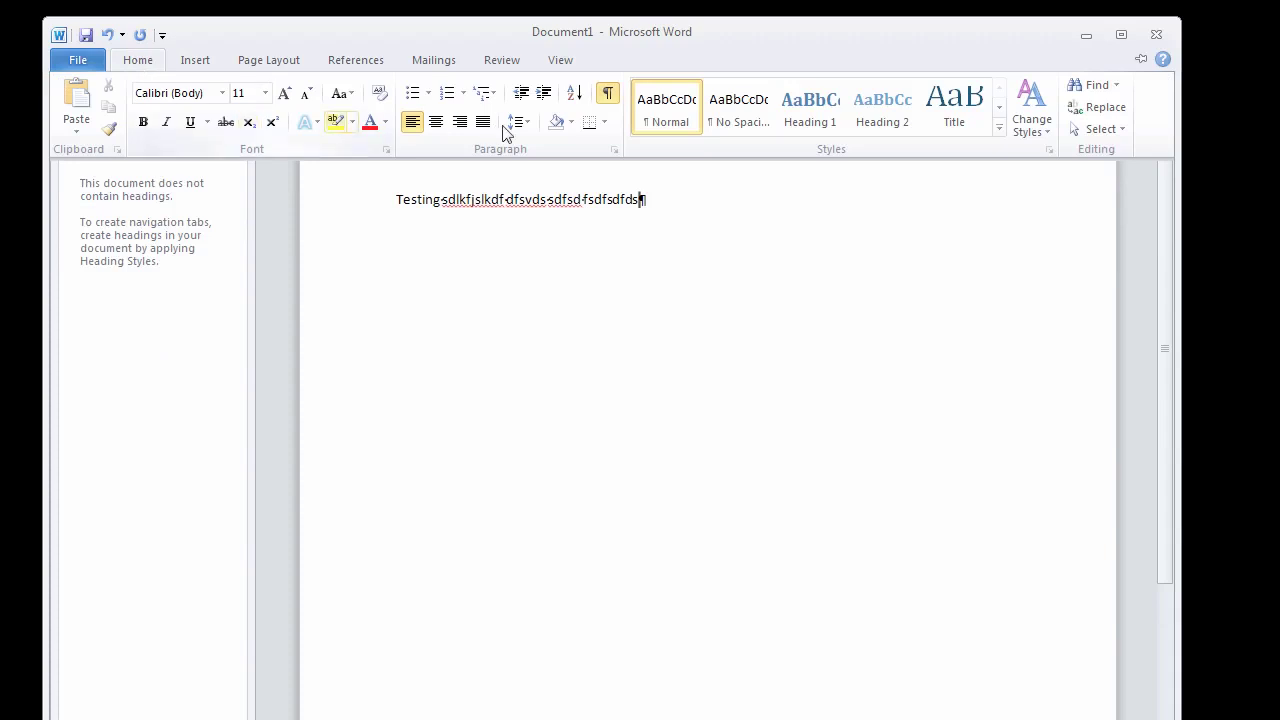
click(436, 125)
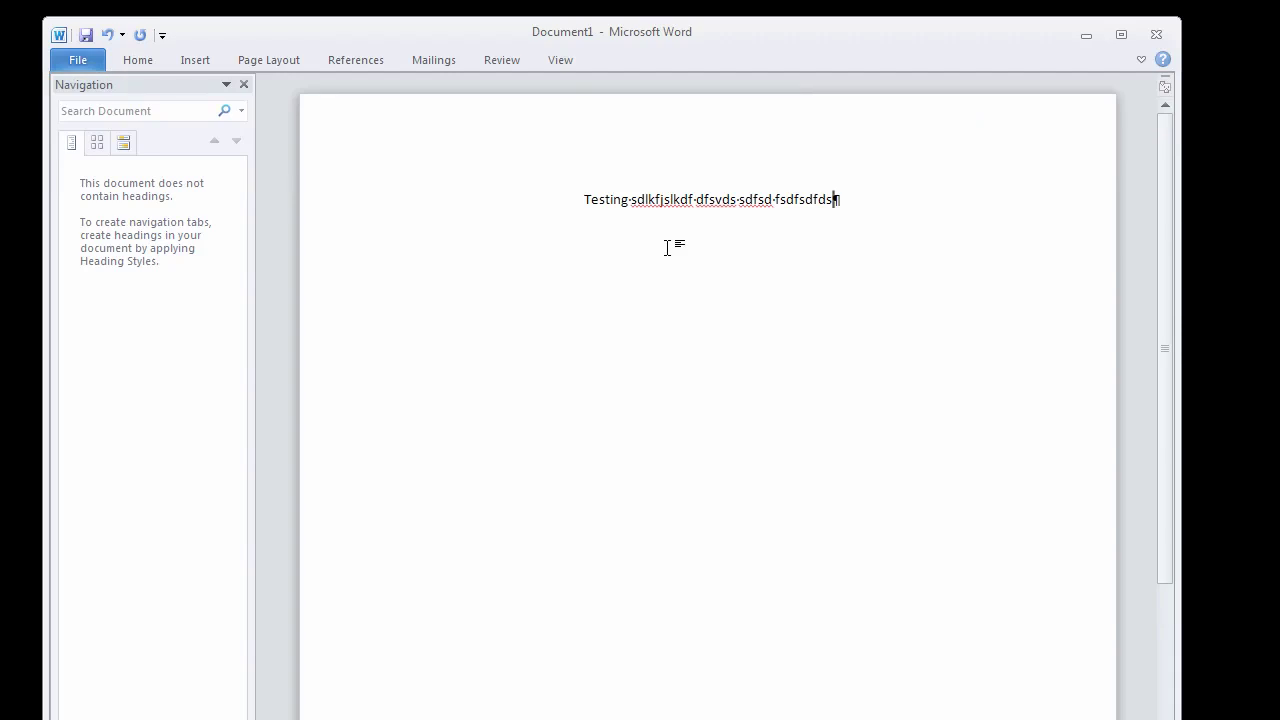
double_click(136, 62)
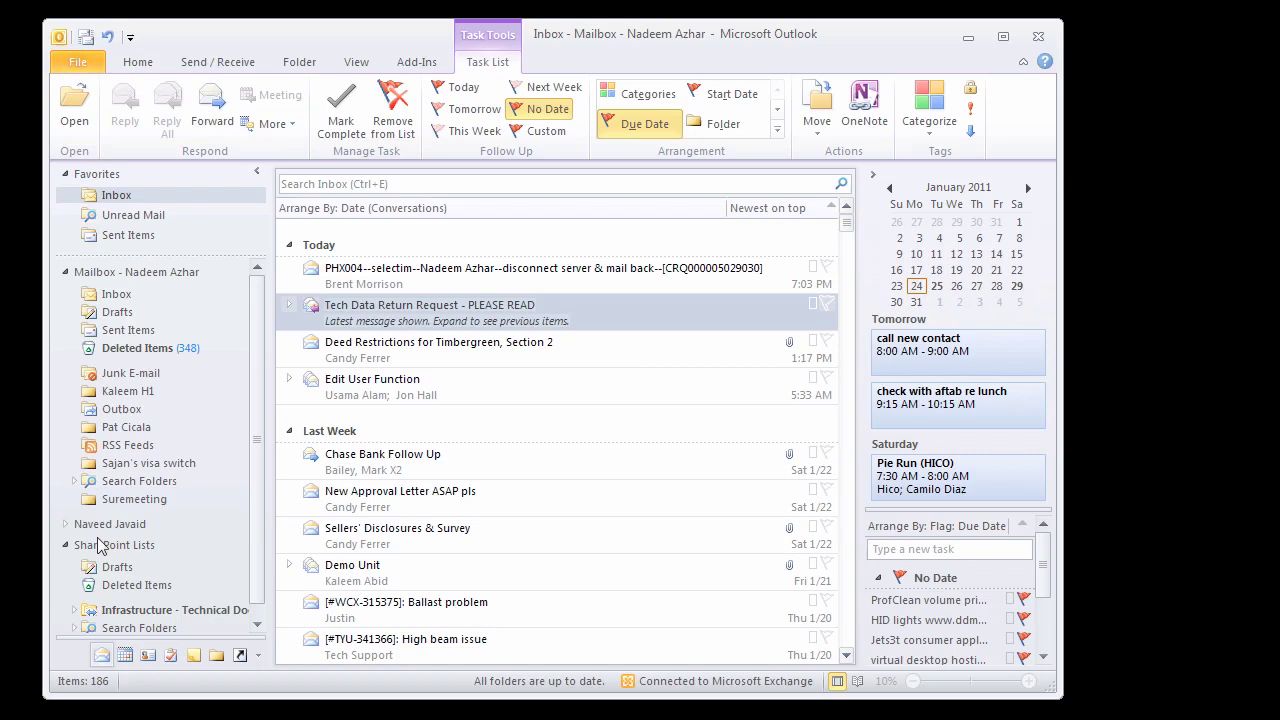
Step: Switch Outlook to the Mail Inbox and select the topmost message under Today
click(104, 660)
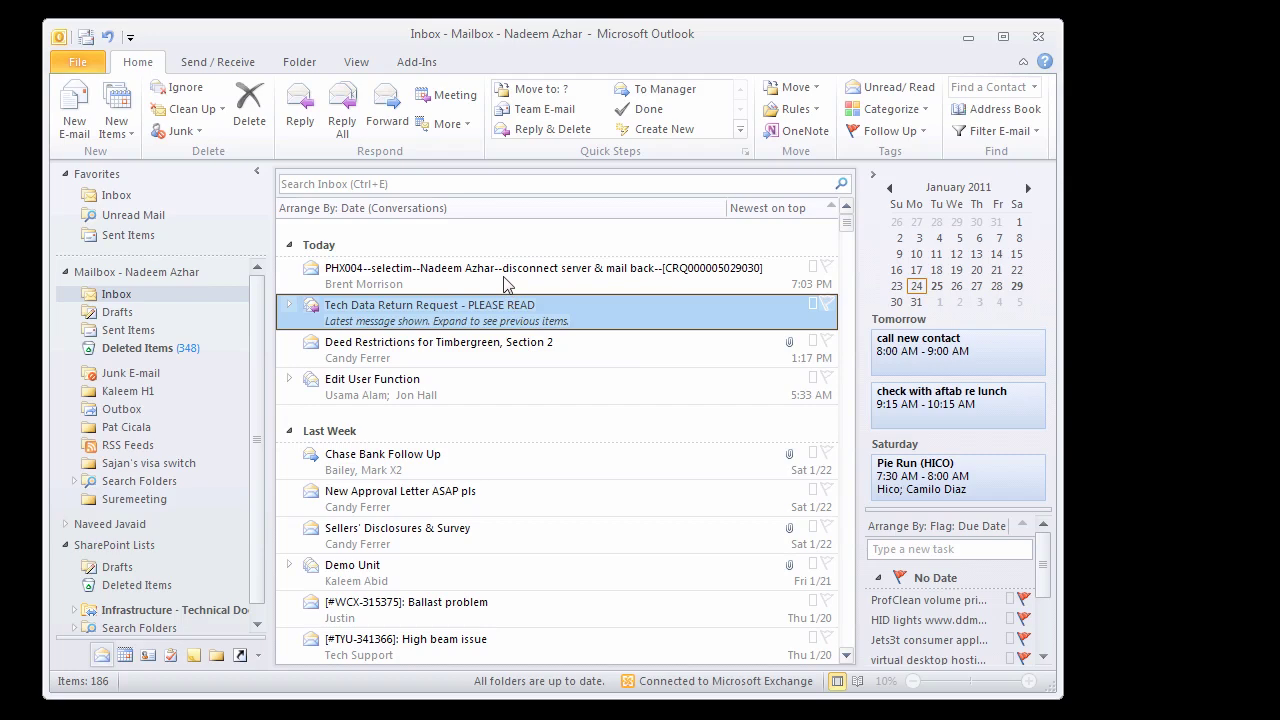
click(435, 284)
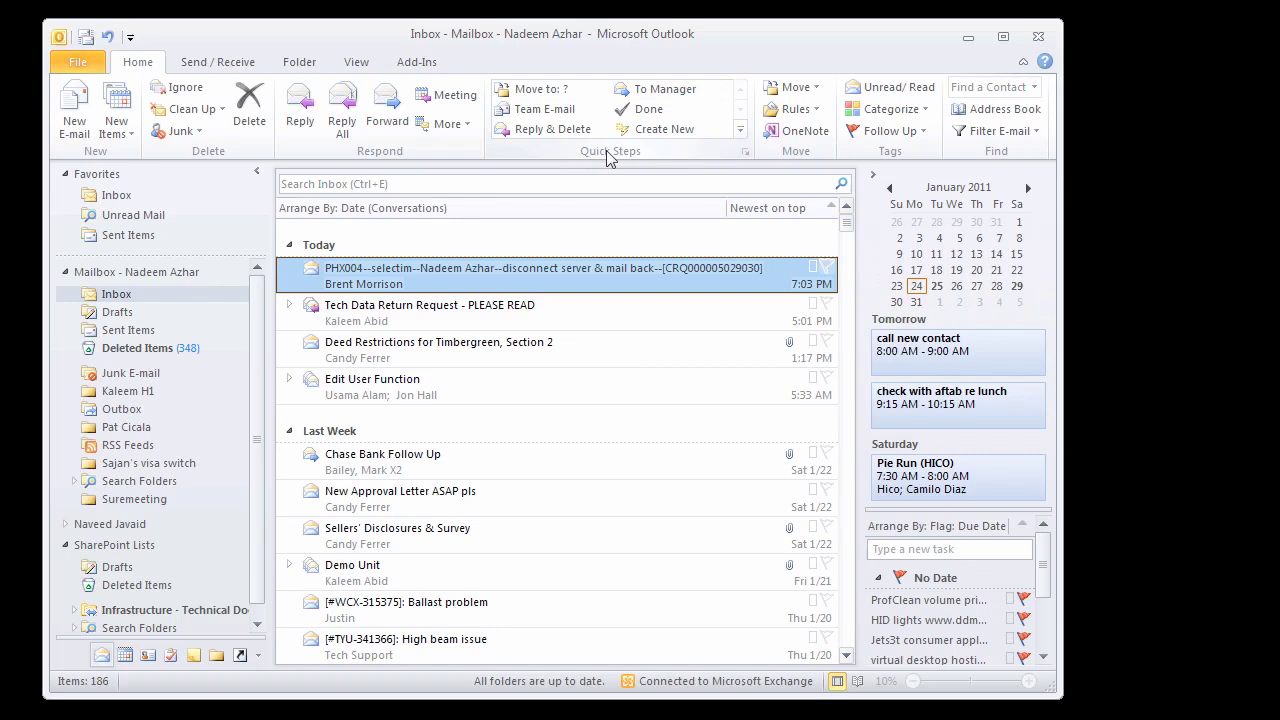
click(746, 152)
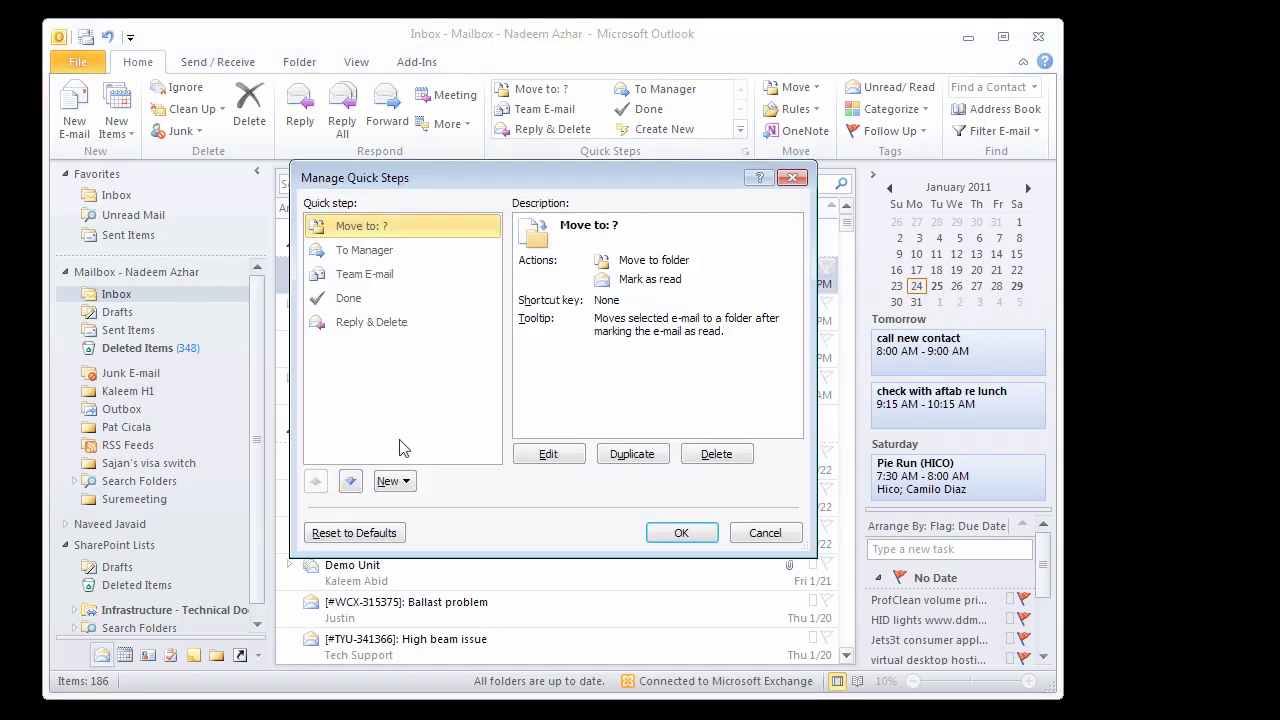
click(792, 178)
click(746, 153)
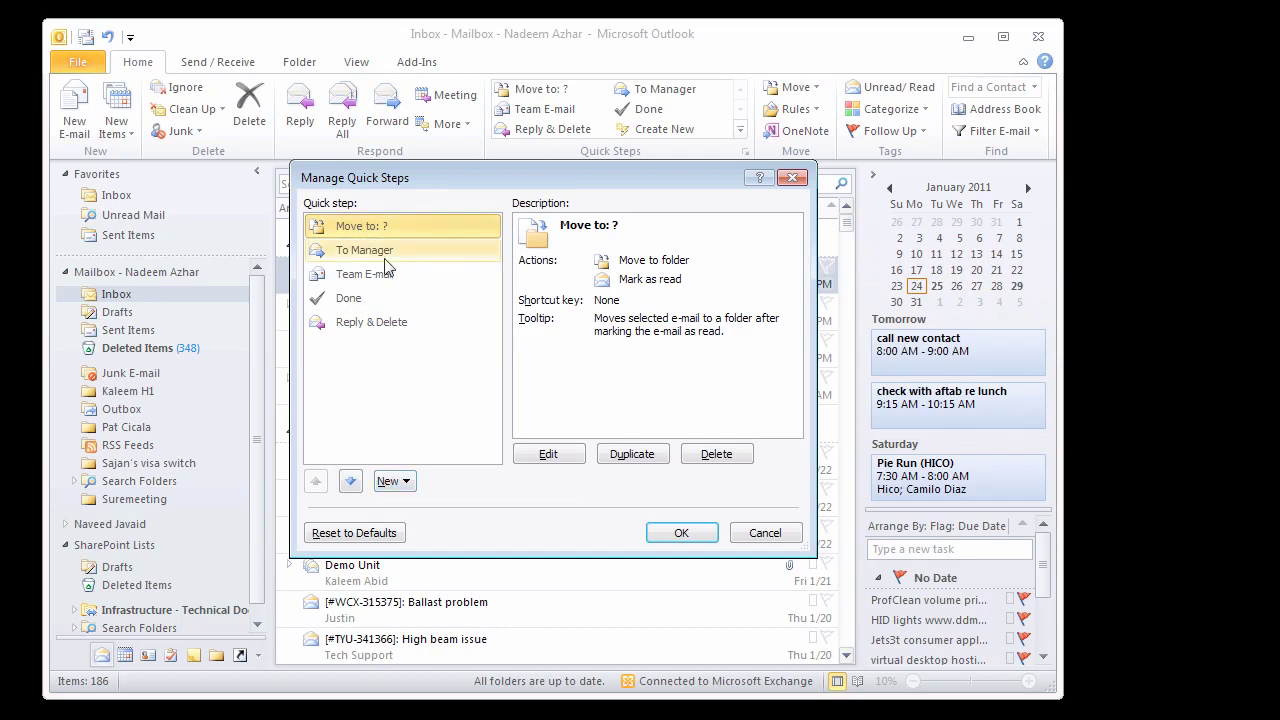
click(352, 253)
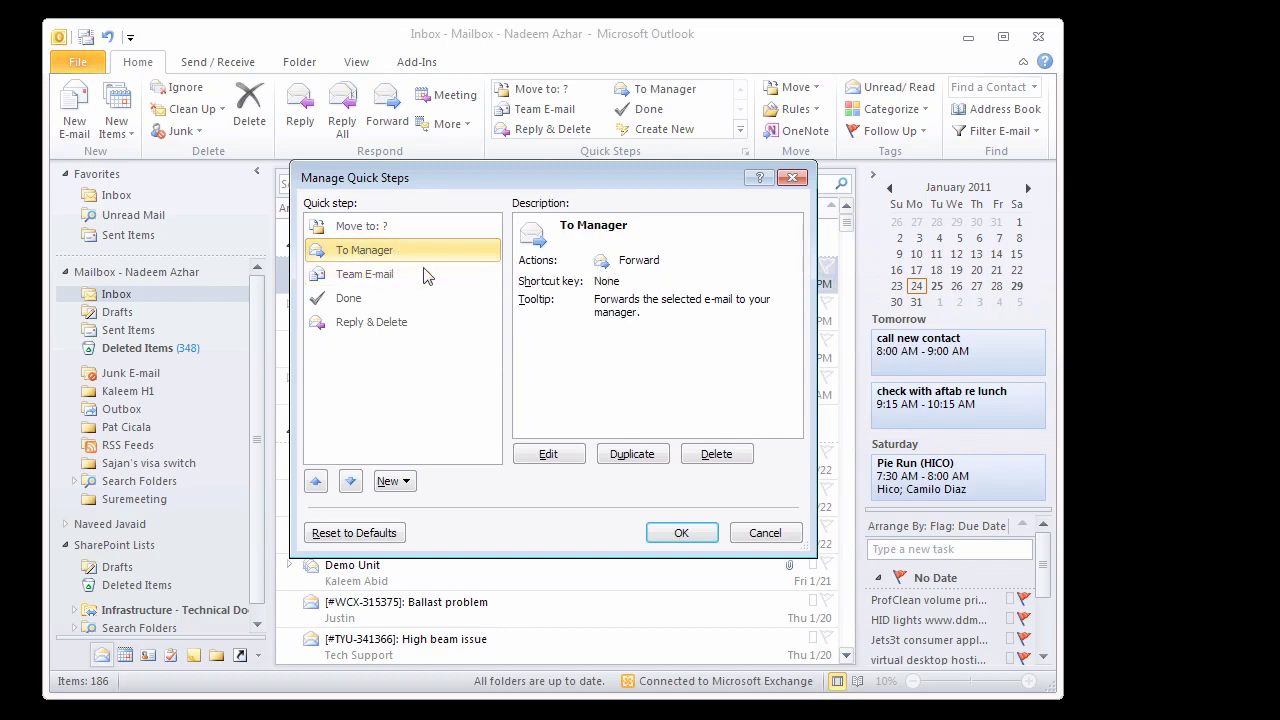
click(562, 459)
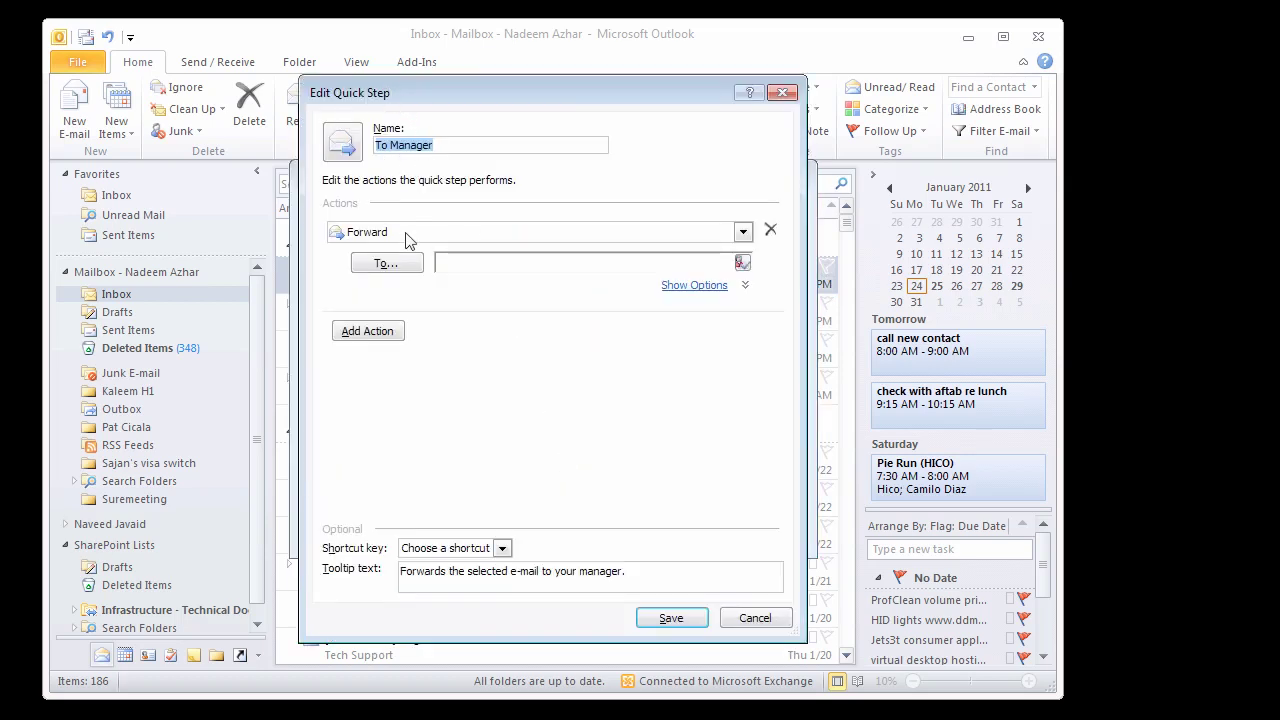
click(489, 264)
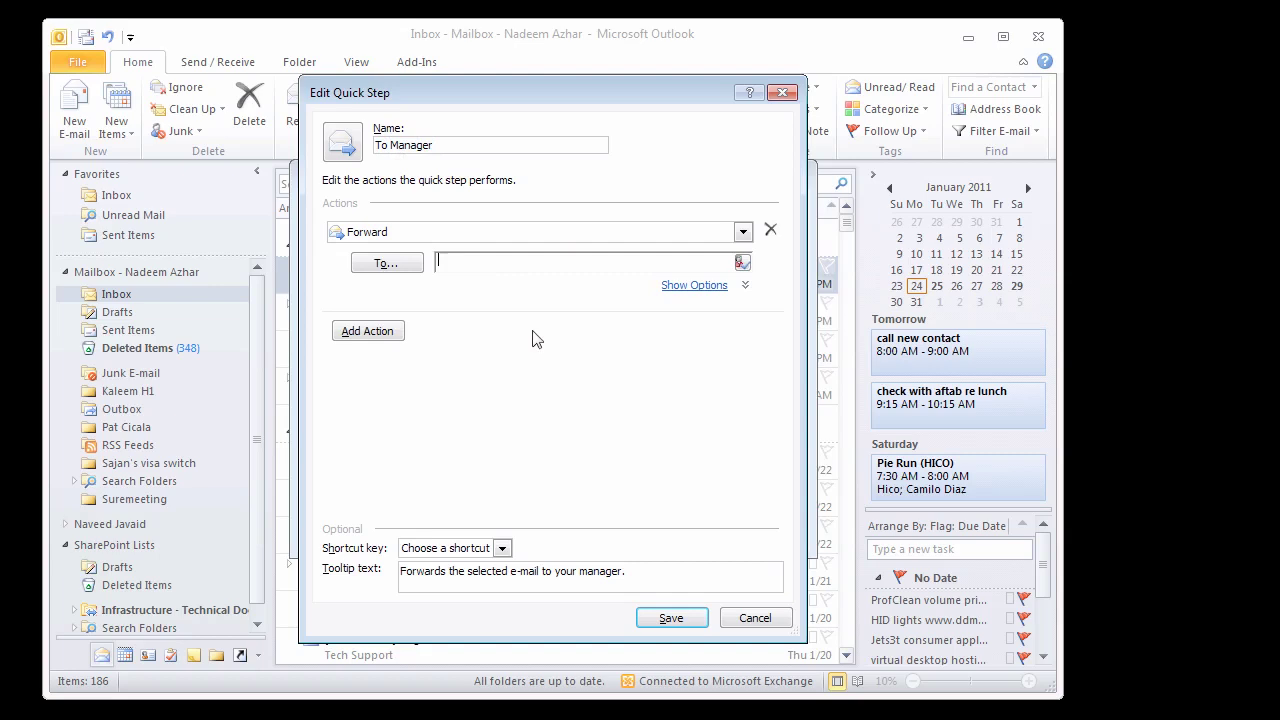
text(test)
text(@testing.com)
click(756, 619)
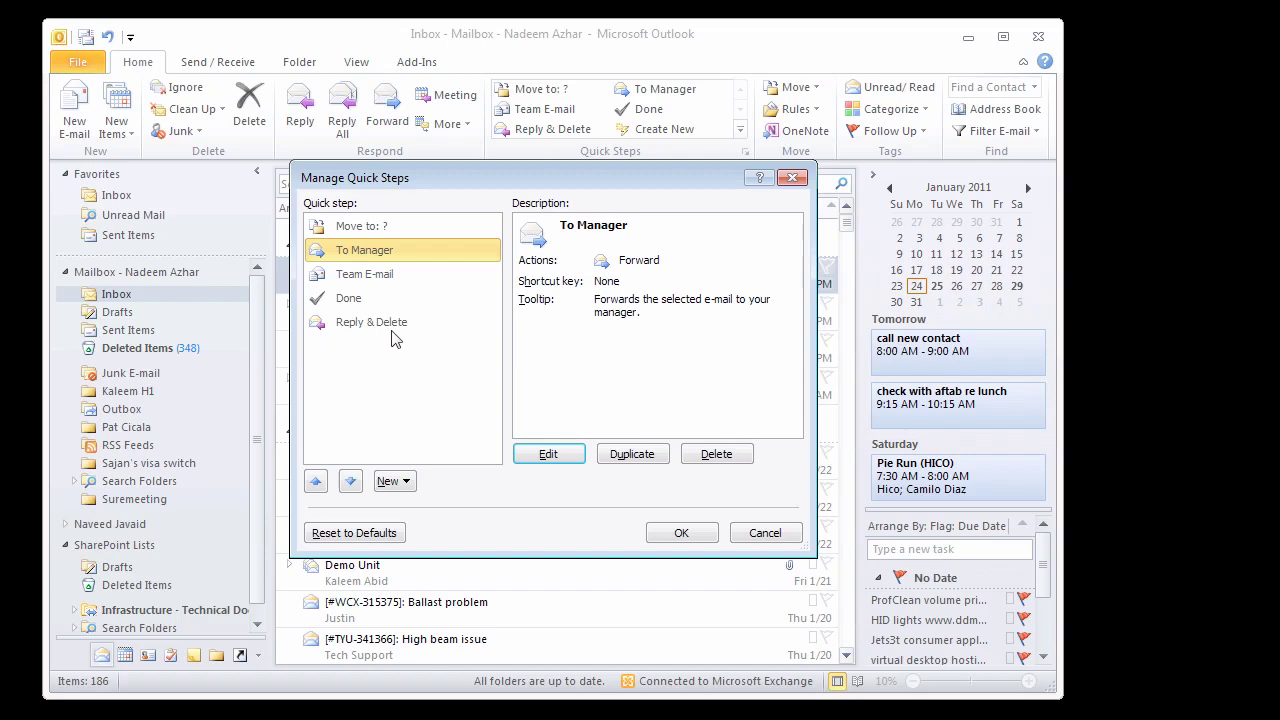
click(768, 540)
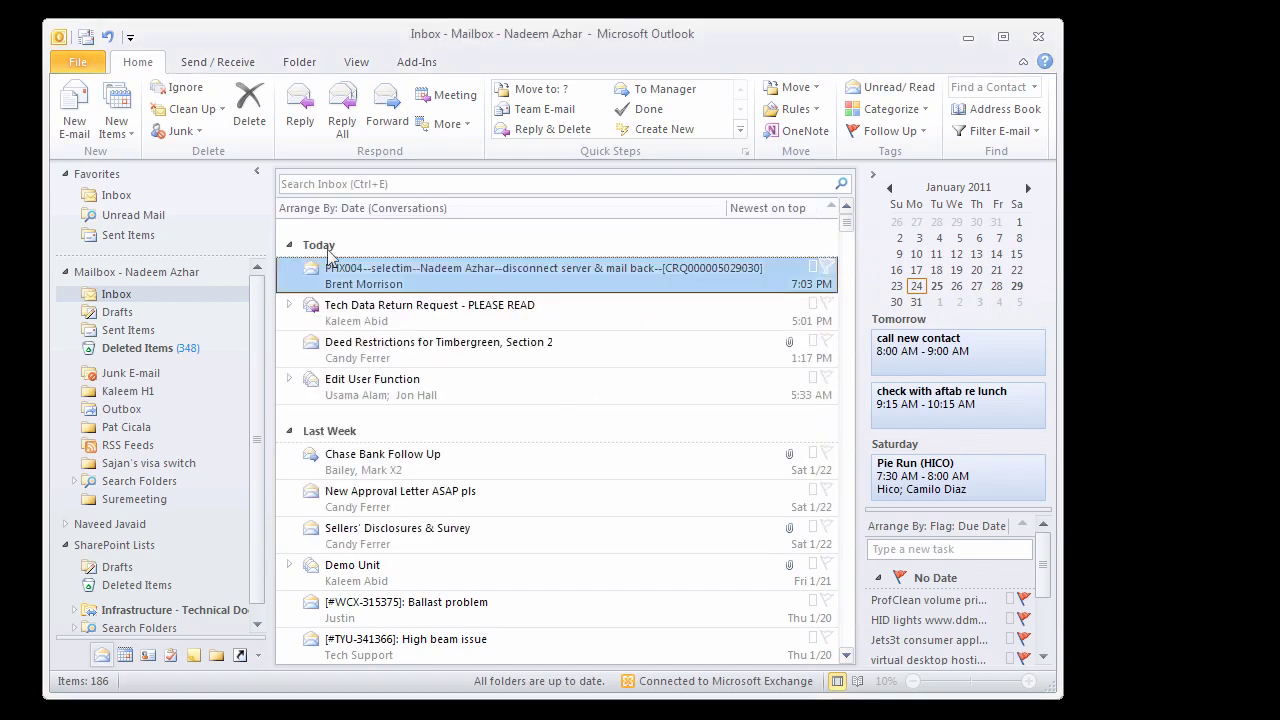